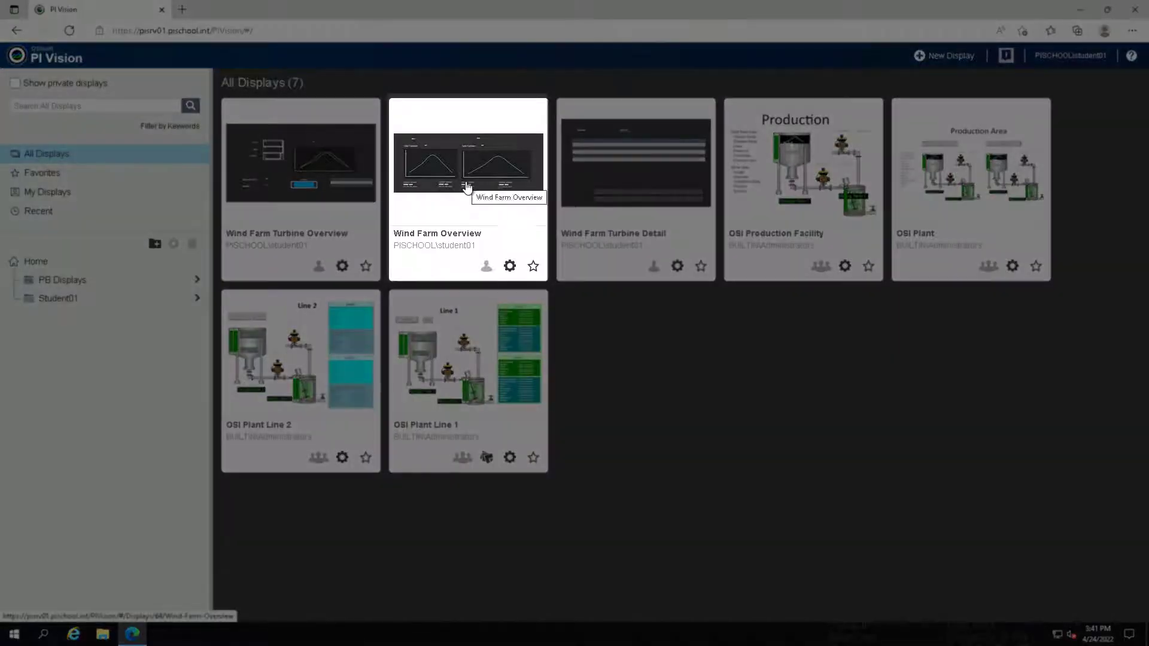
# Step: Put Wind Farm Overview in edit mode and select both Wholesale Price values in Calculations
pyautogui.click(467, 187)
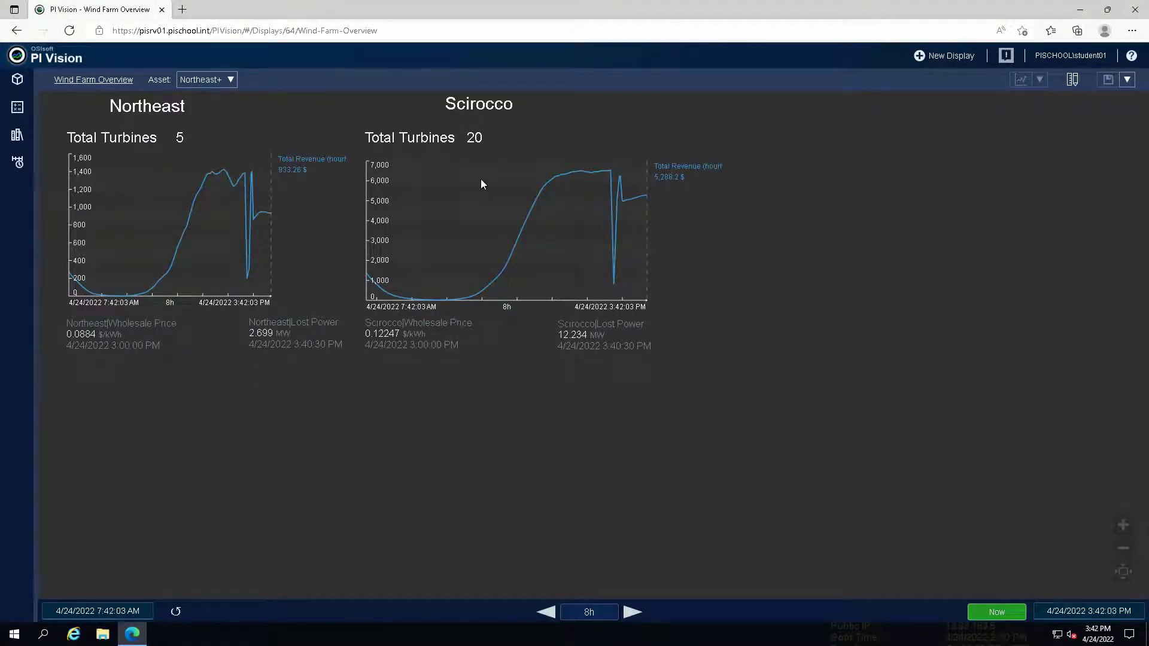
pyautogui.click(1072, 80)
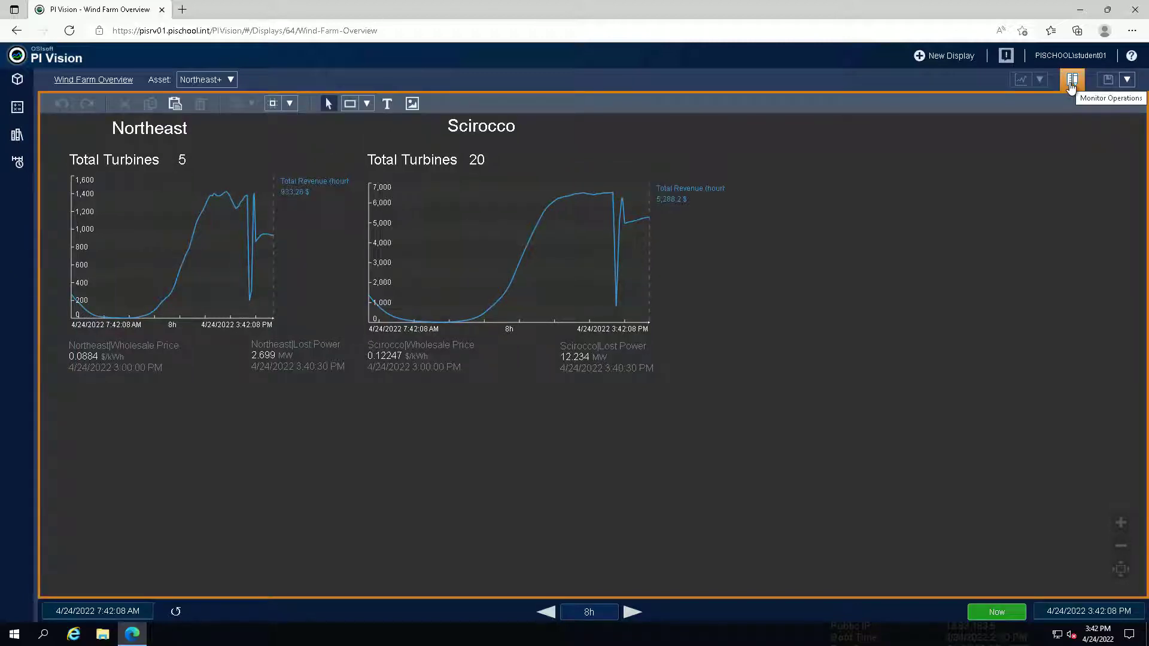
pyautogui.click(17, 107)
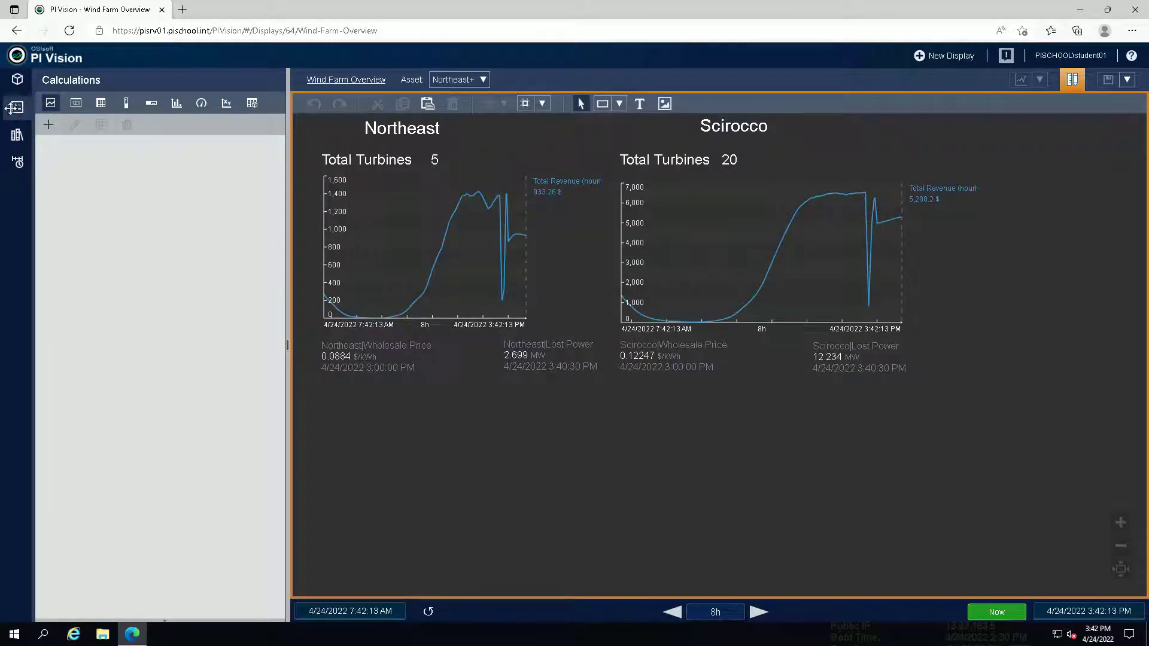
pyautogui.click(641, 357)
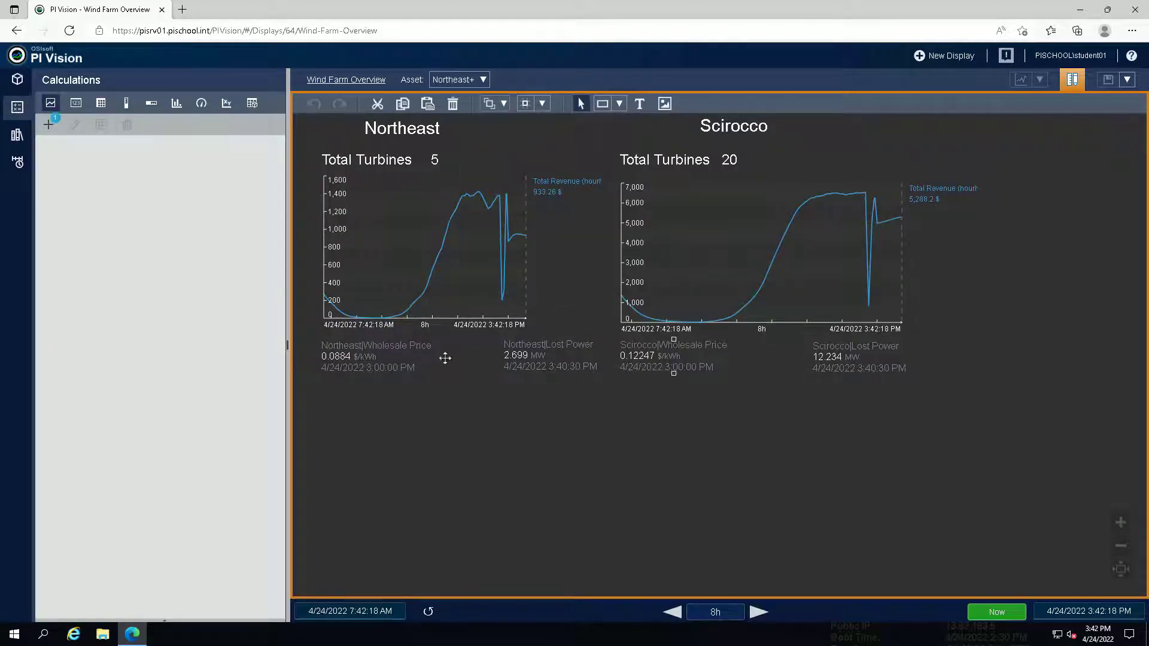
pyautogui.keyDown('ctrl'); pyautogui.click(385, 358); pyautogui.keyUp('ctrl')
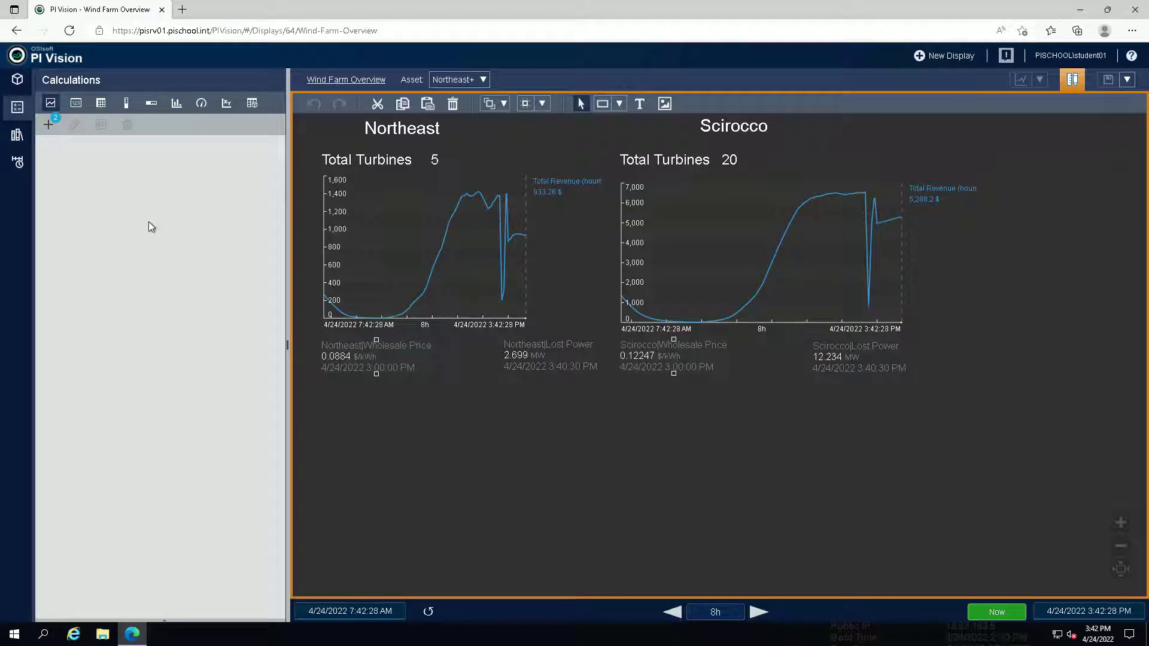
# Step: Create a calculation from the selected values named 'Scirocco Wholesale Price Percentage'
pyautogui.click(53, 126)
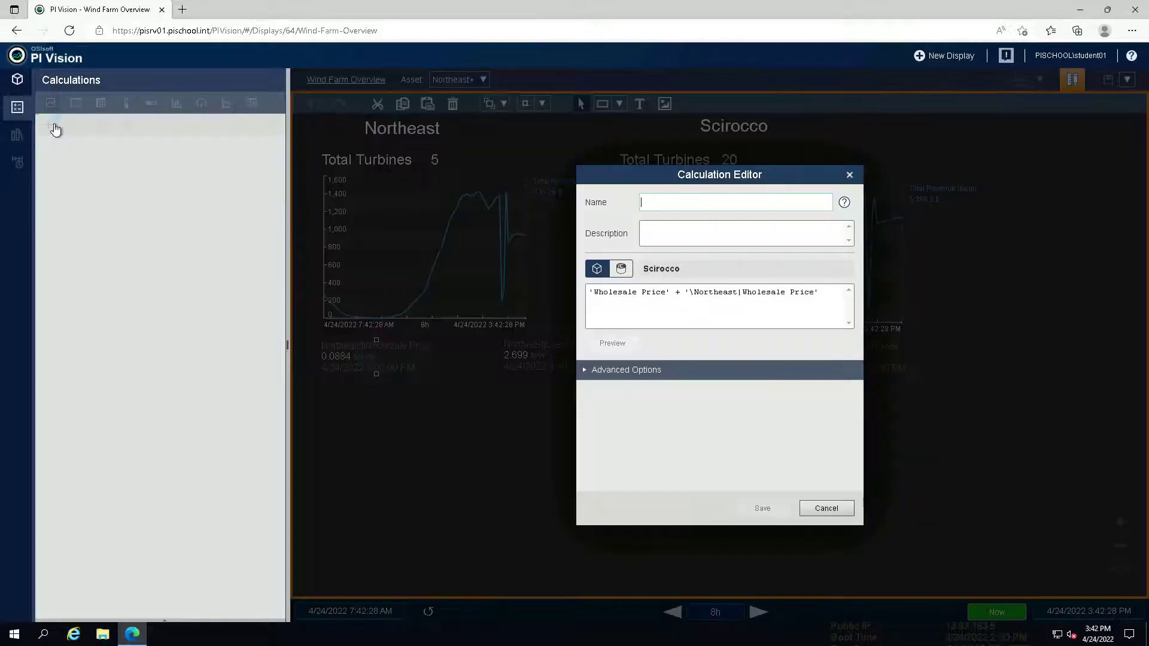
pyautogui.write('Sc')
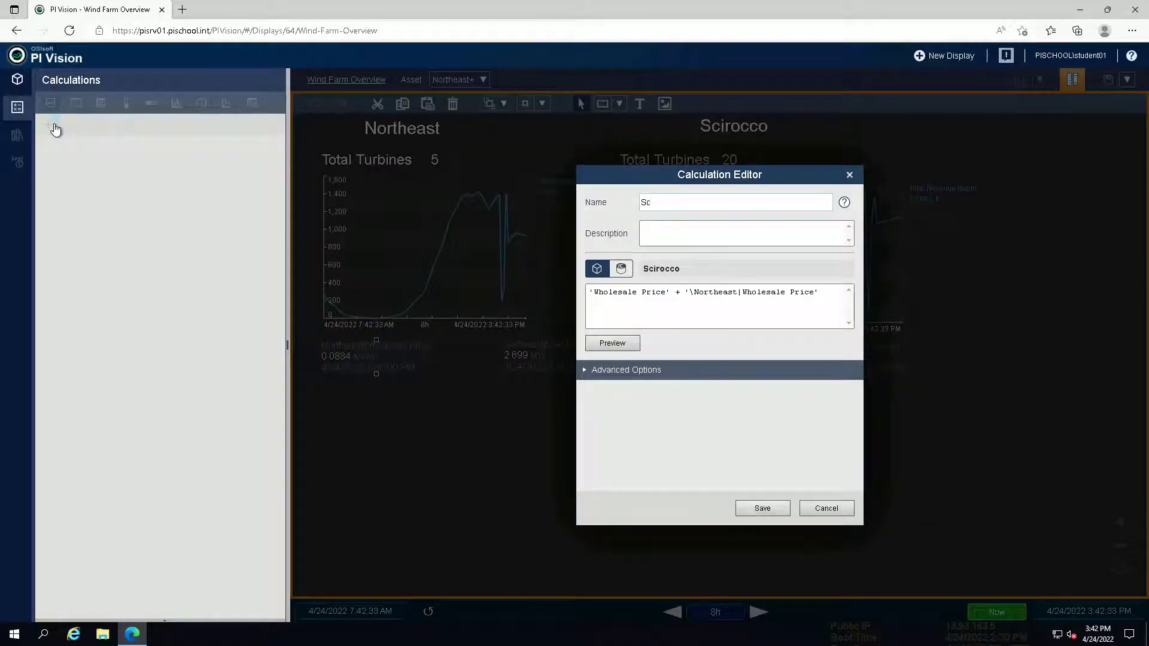
pyautogui.write('irocco ')
pyautogui.write('Wholesa')
pyautogui.write('le Pric')
pyautogui.write('e Percen')
pyautogui.write('tage')
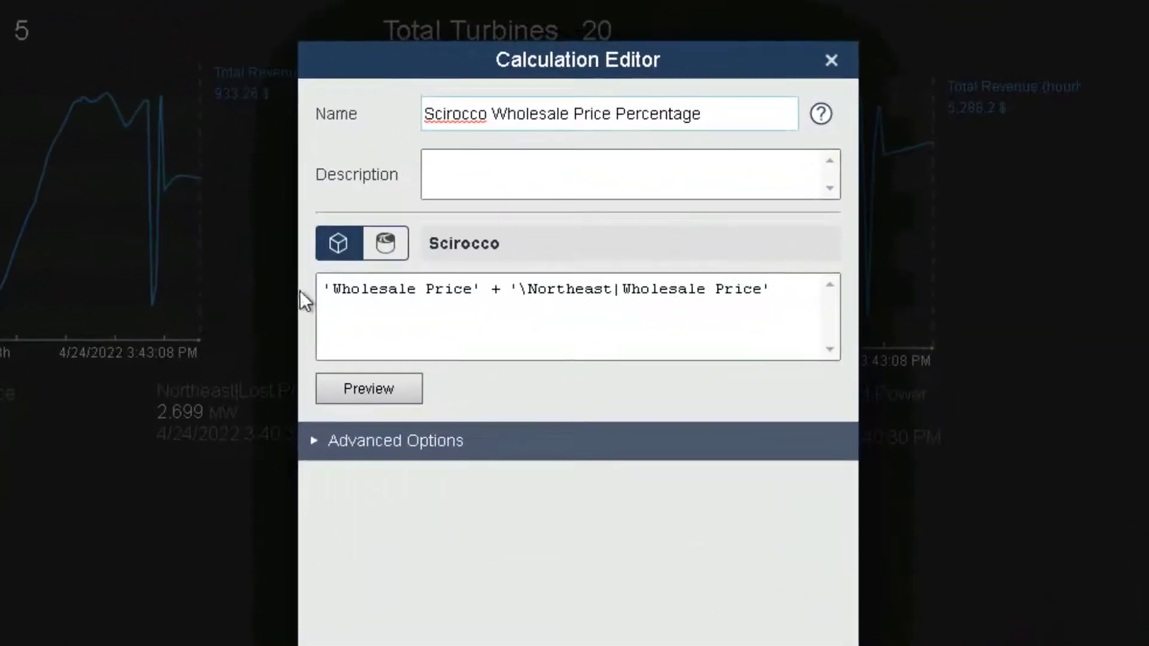
# Step: Make the expression 'Wholesale Price'/('Wholesale Price' + '\Northeast|Wholesale Price')*100, previewing 58.079
pyautogui.click(326, 292)
pyautogui.write('(')
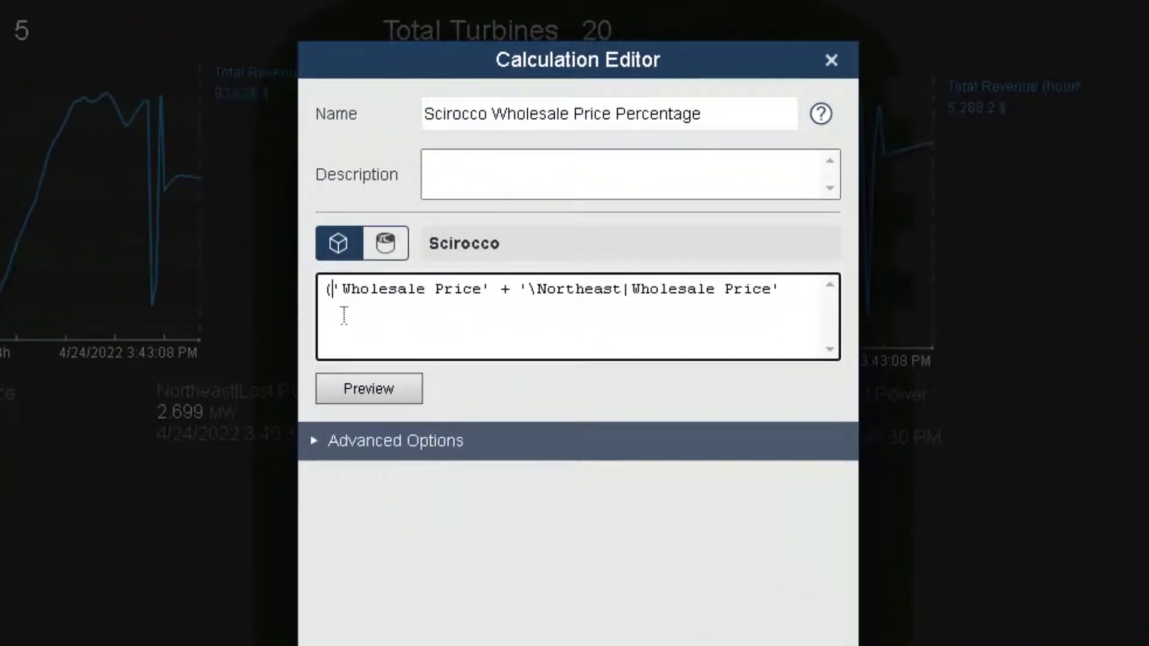
pyautogui.click(779, 289)
pyautogui.write(')*1')
pyautogui.write('00')
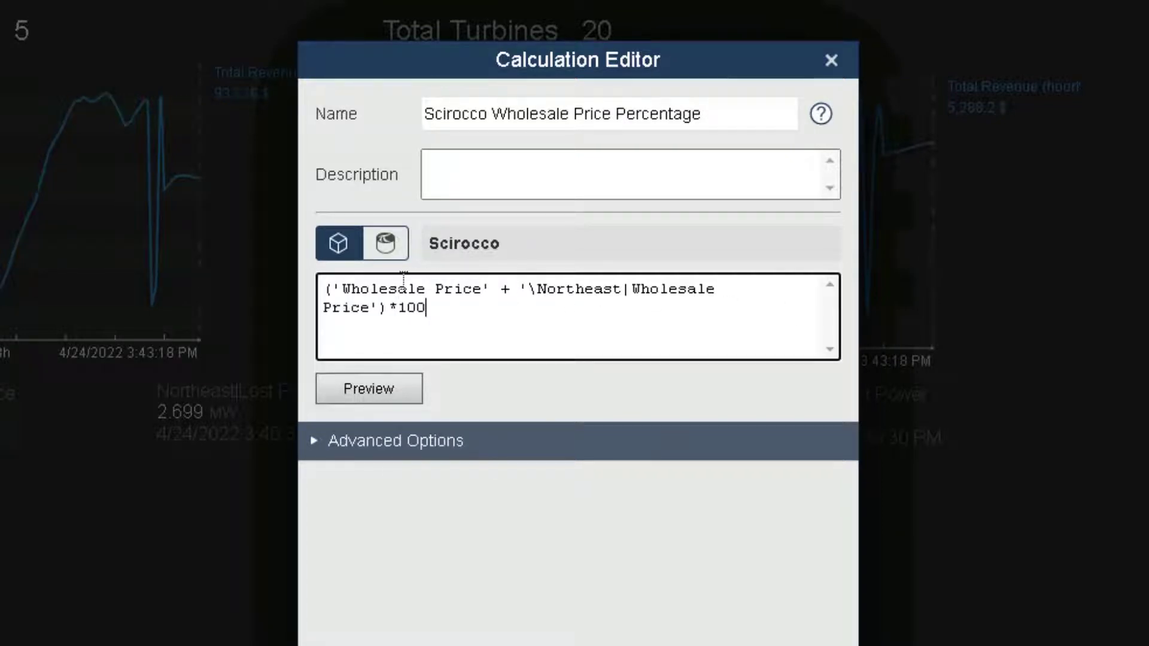
pyautogui.moveTo(332, 289); pyautogui.dragTo(491, 290)
pyautogui.hotkey('ctrl', 'c')
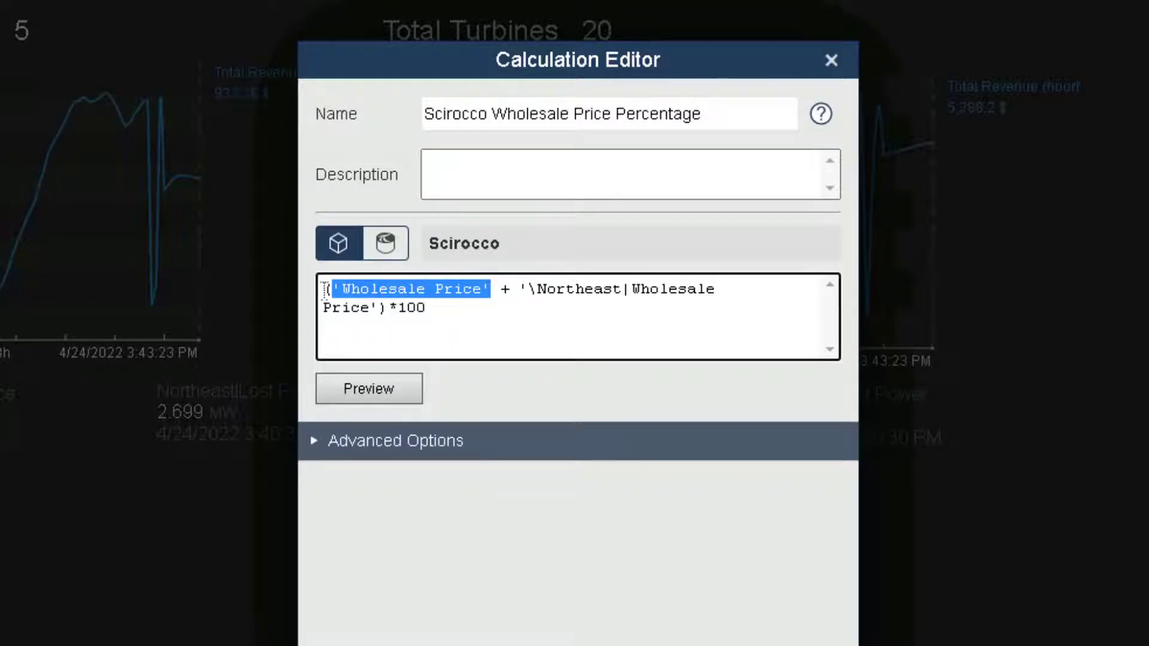
pyautogui.click(325, 289)
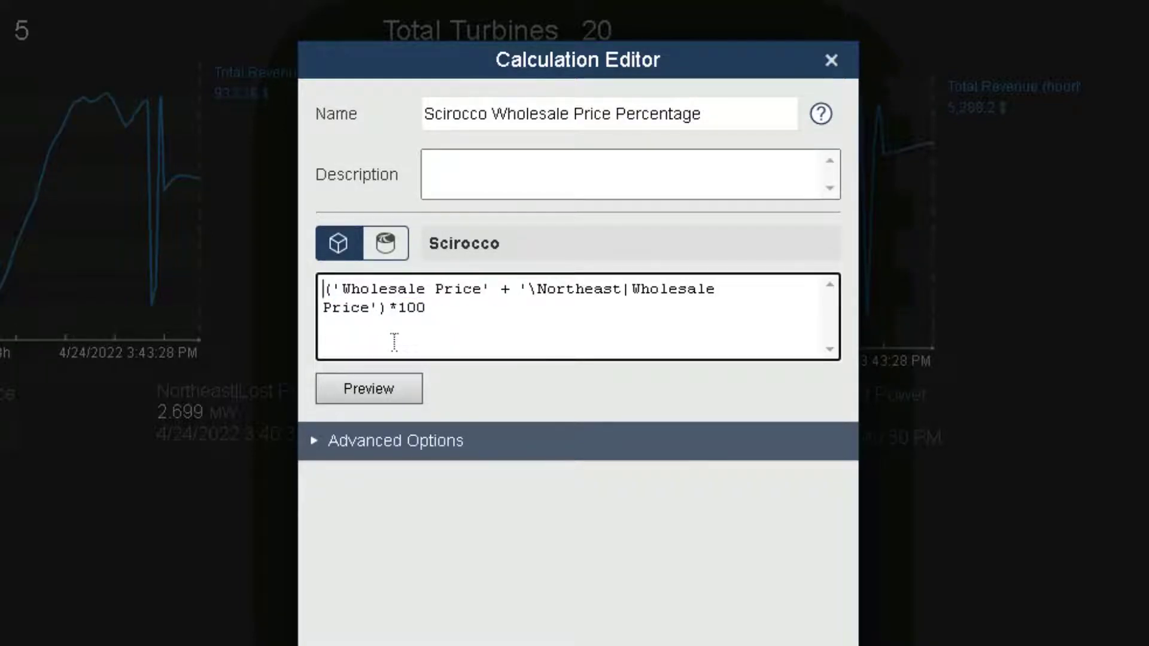
pyautogui.hotkey('ctrl', 'v')
pyautogui.write('/')
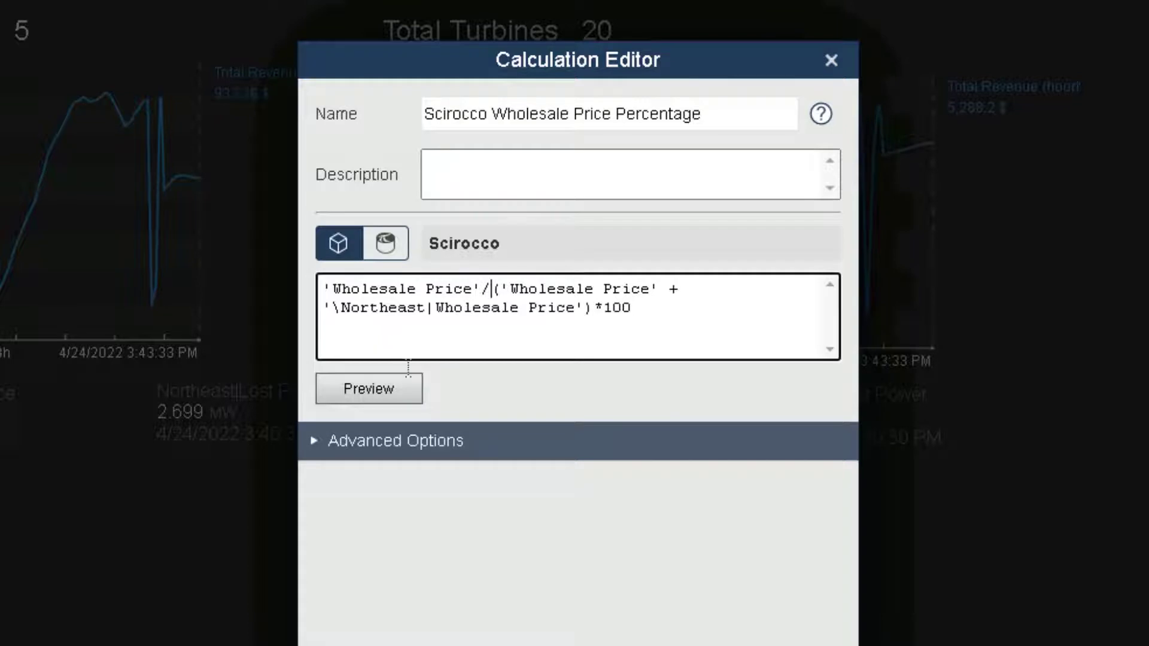
pyautogui.click(401, 400)
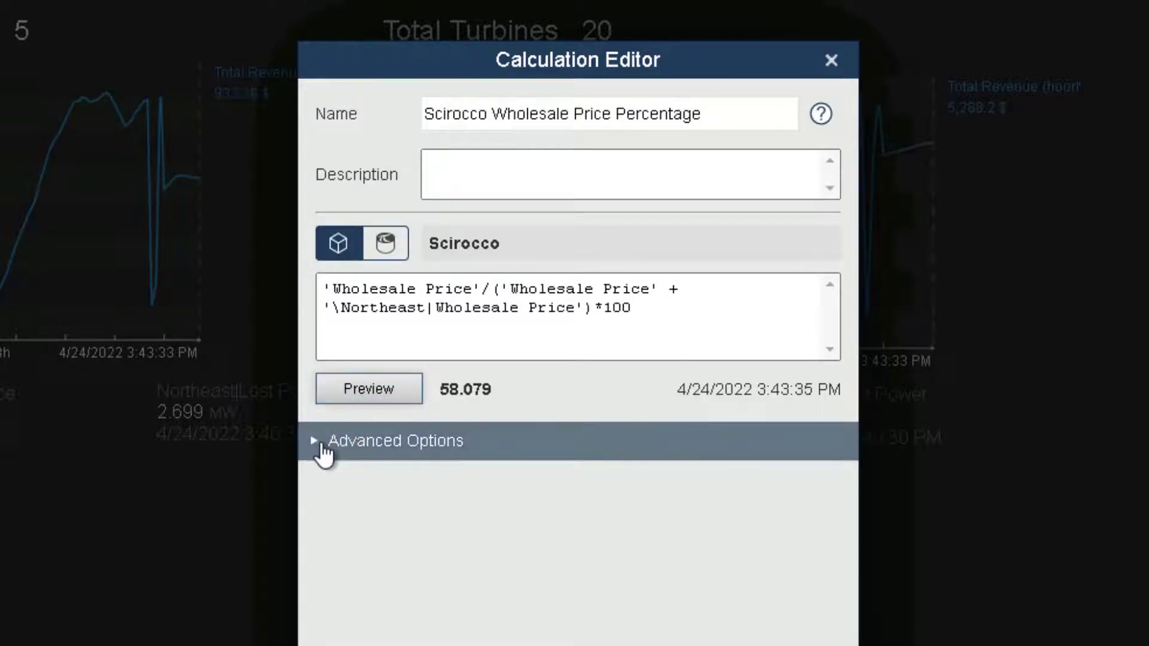
# Step: Give the calculation a custom 1-hour calculation interval and save it
pyautogui.click(323, 446)
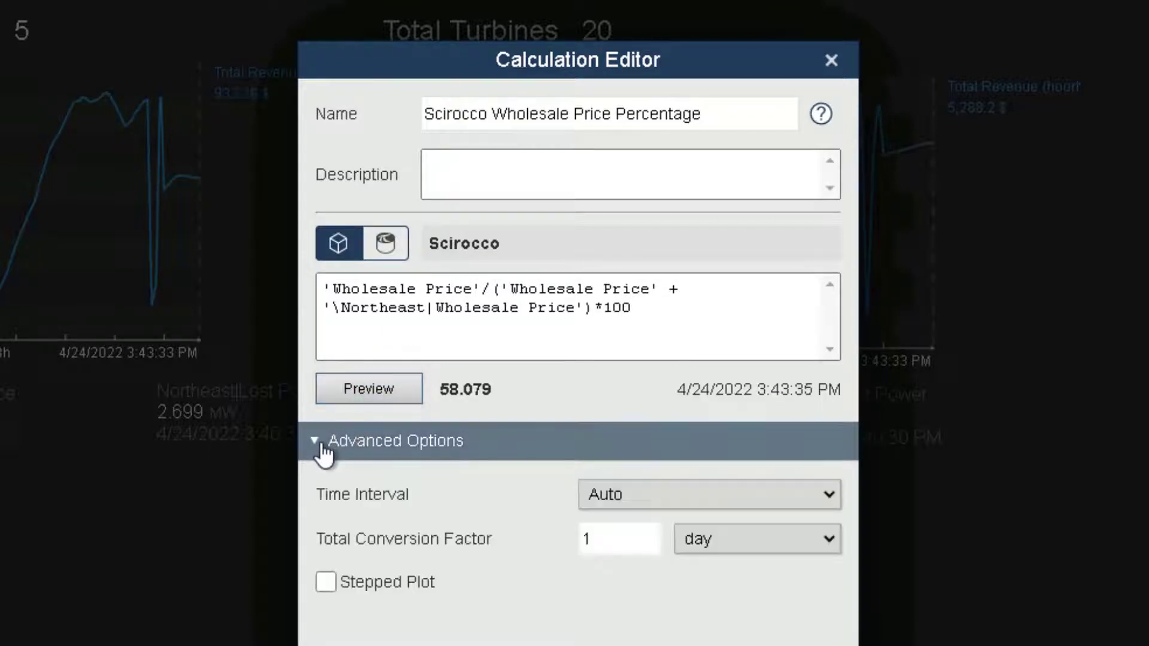
pyautogui.click(829, 506)
pyautogui.click(696, 545)
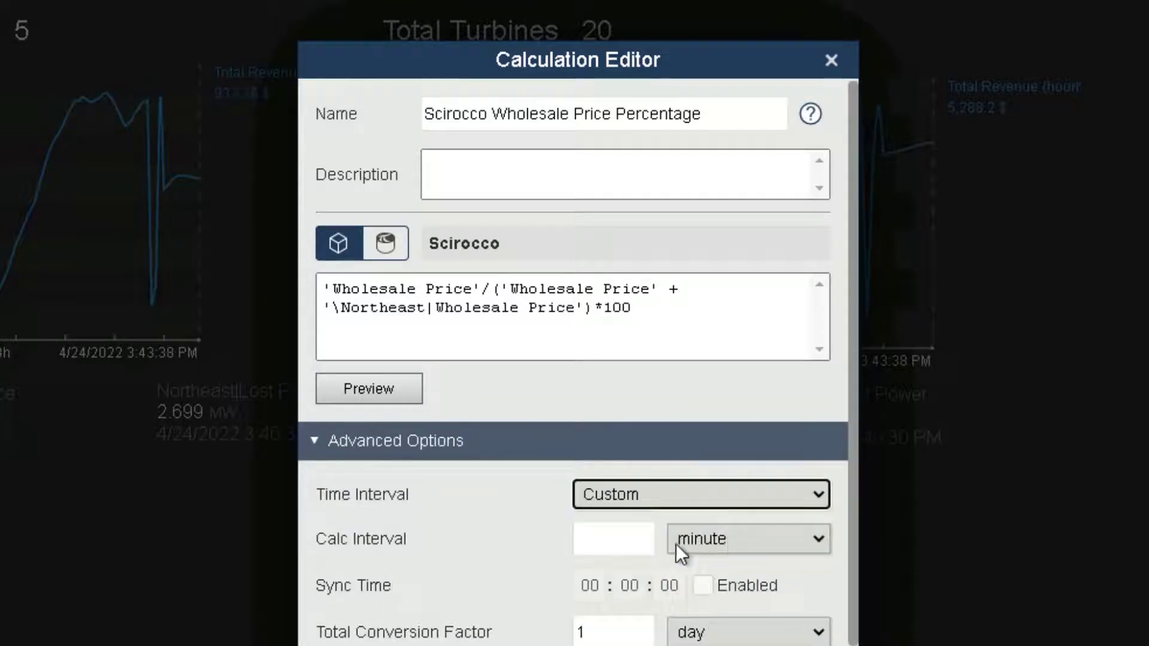
pyautogui.click(647, 538)
pyautogui.write('1')
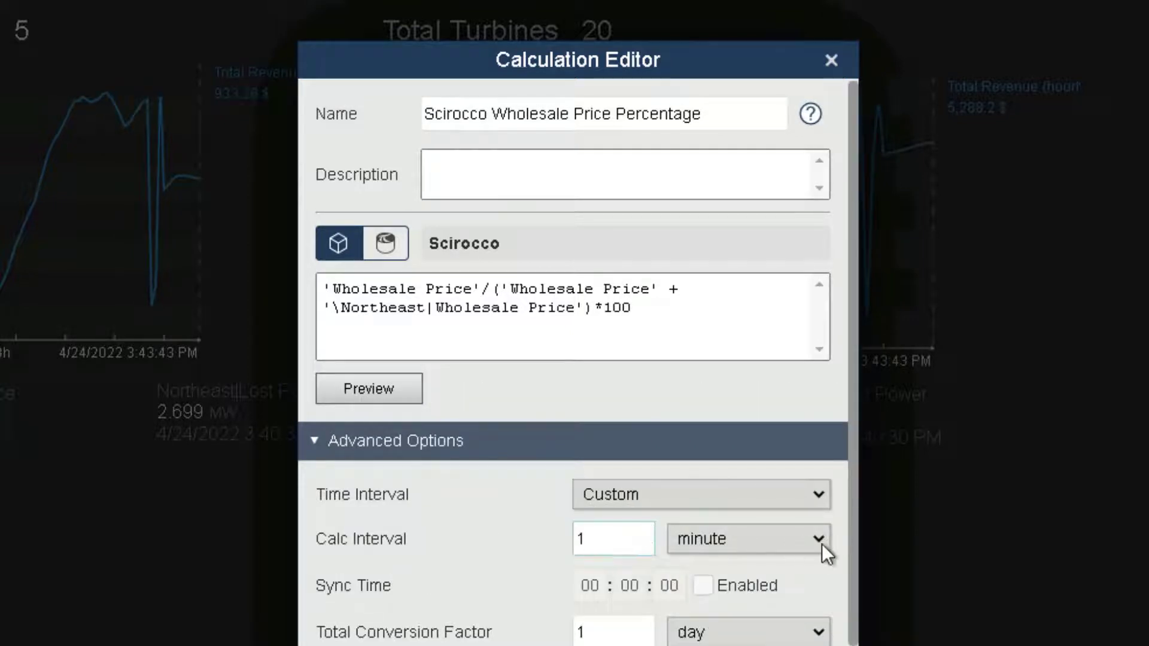
pyautogui.click(822, 543)
pyautogui.click(702, 612)
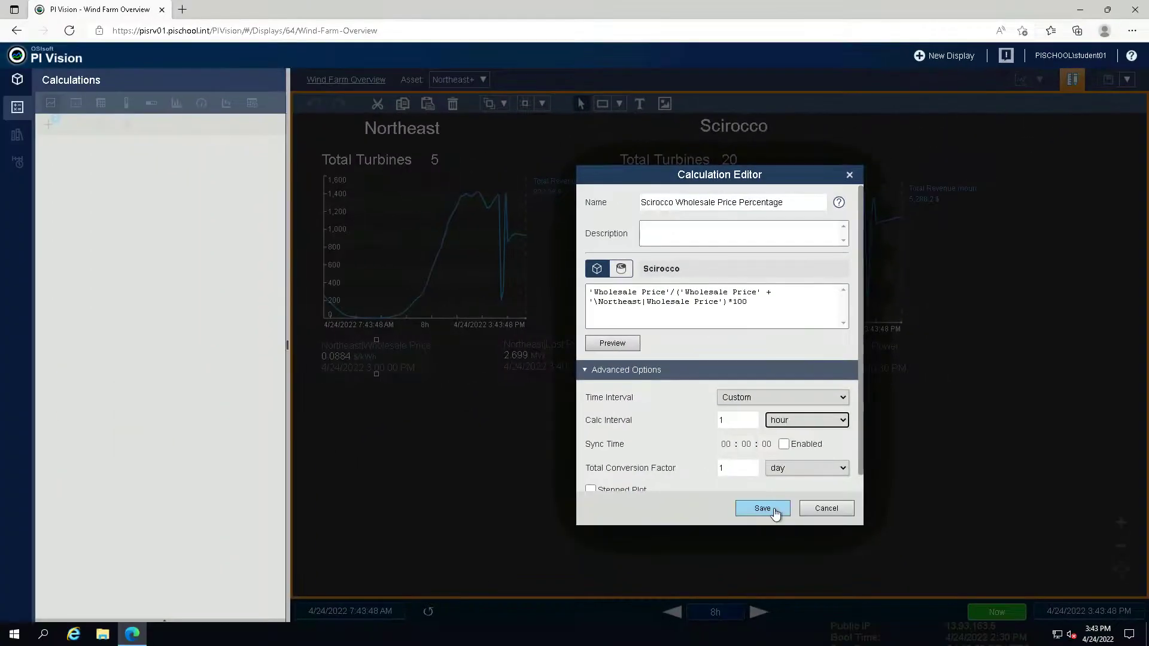
pyautogui.click(774, 510)
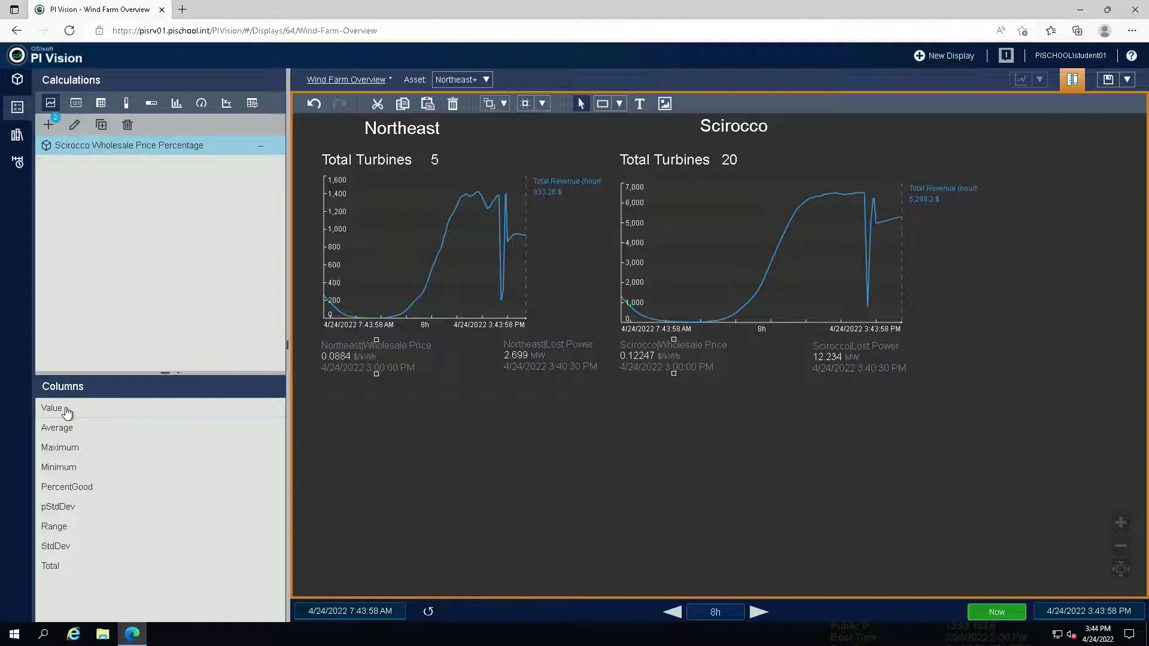
# Step: Drag the calculation's Value column below the panels to create its trend
pyautogui.moveTo(66, 412); pyautogui.dragTo(488, 394)
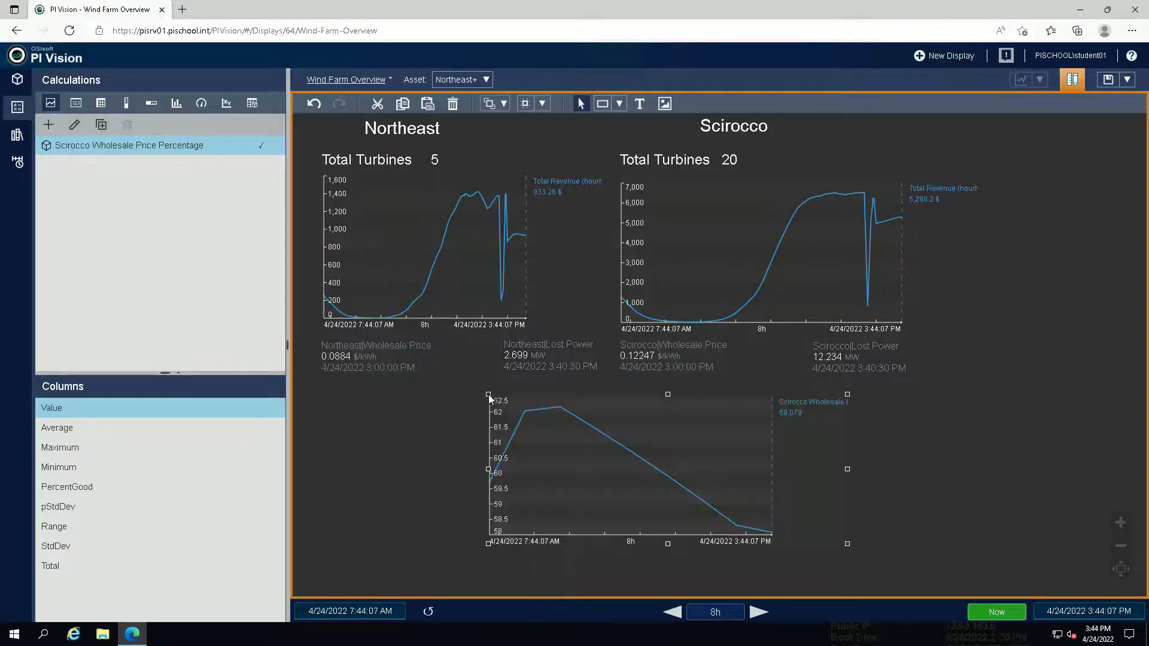
# Step: Set the trend's trace marker to filled circles in Configure Trend
pyautogui.rightClick(670, 443)
pyautogui.click(693, 453)
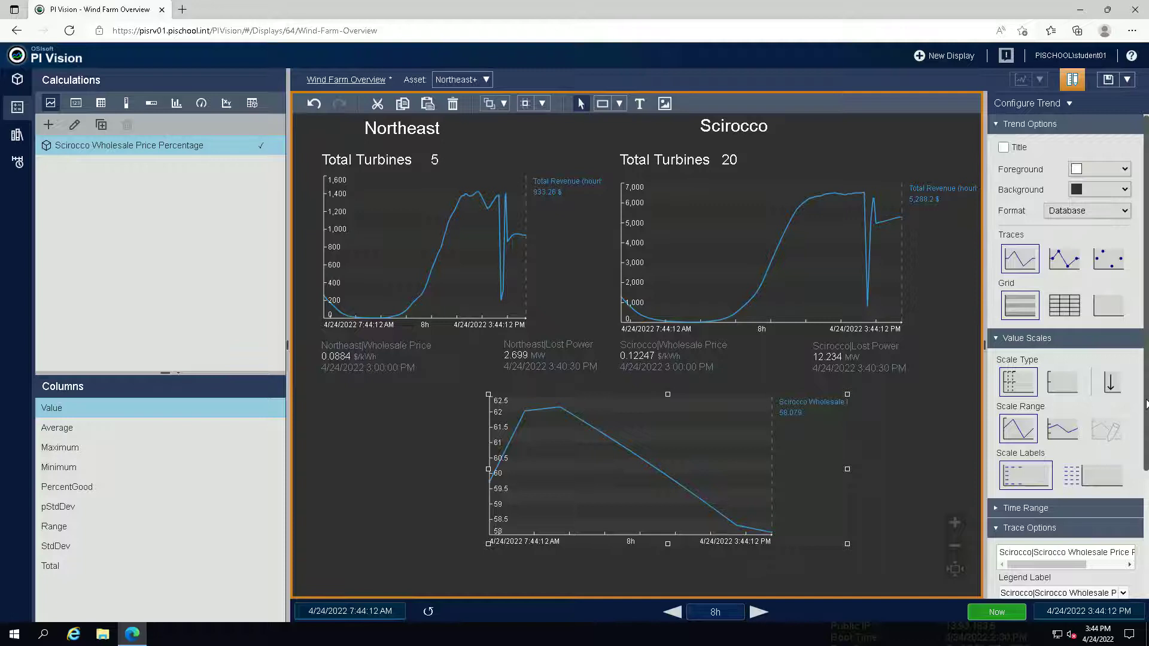
pyautogui.scroll(-1, 1146, 435)
pyautogui.moveTo(1145, 436); pyautogui.dragTo(1147, 551)
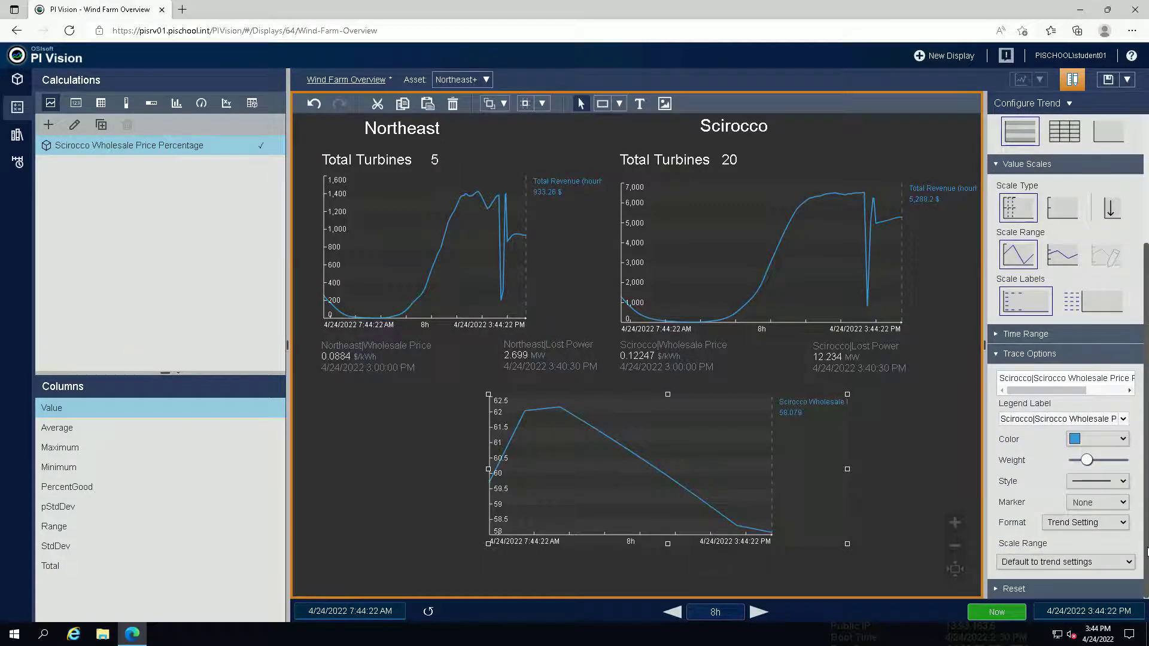
pyautogui.click(1123, 503)
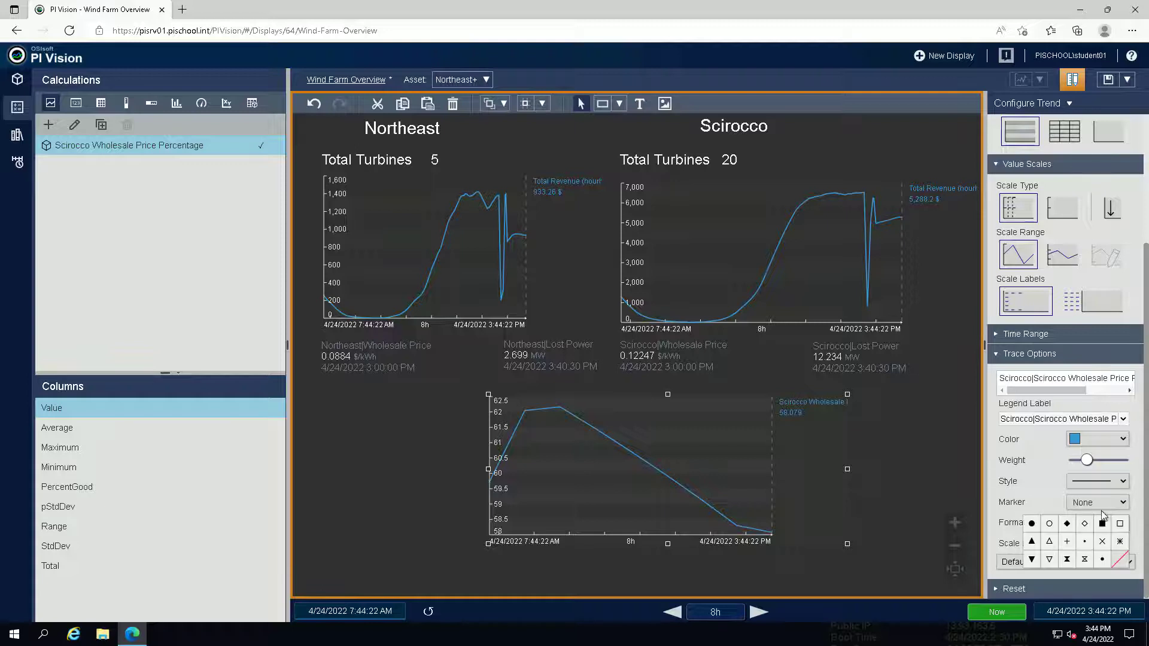
pyautogui.click(1033, 525)
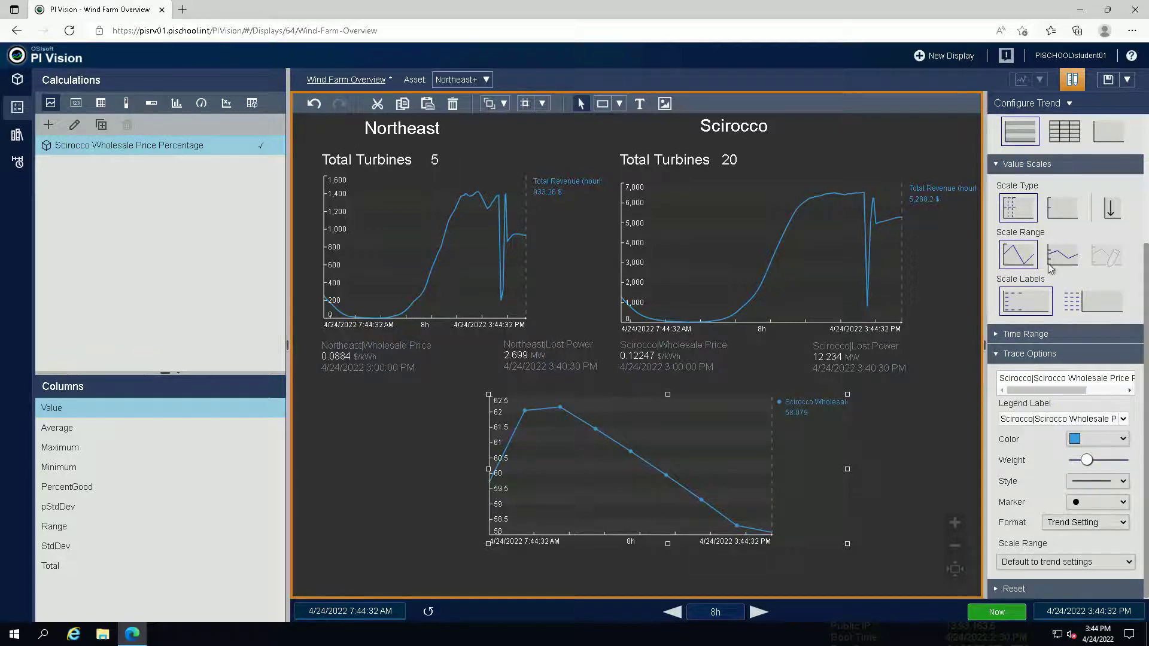
# Step: Leave edit mode, move the trend cursor to check values like 60.711, and save the display
pyautogui.click(1070, 81)
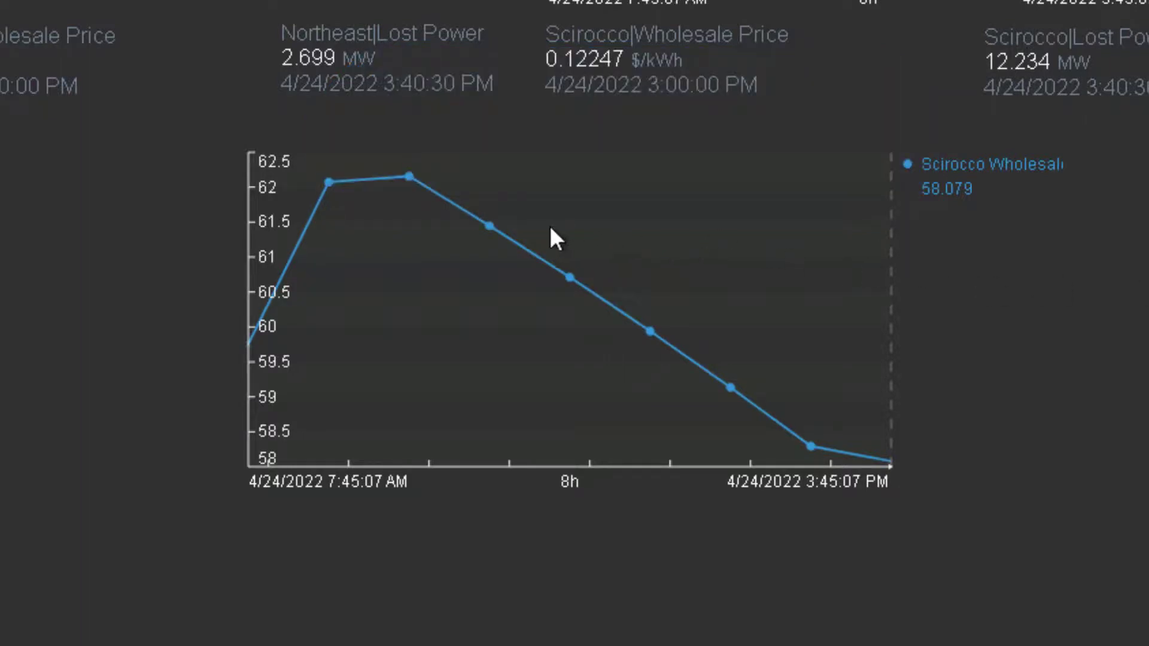
pyautogui.moveTo(631, 458)
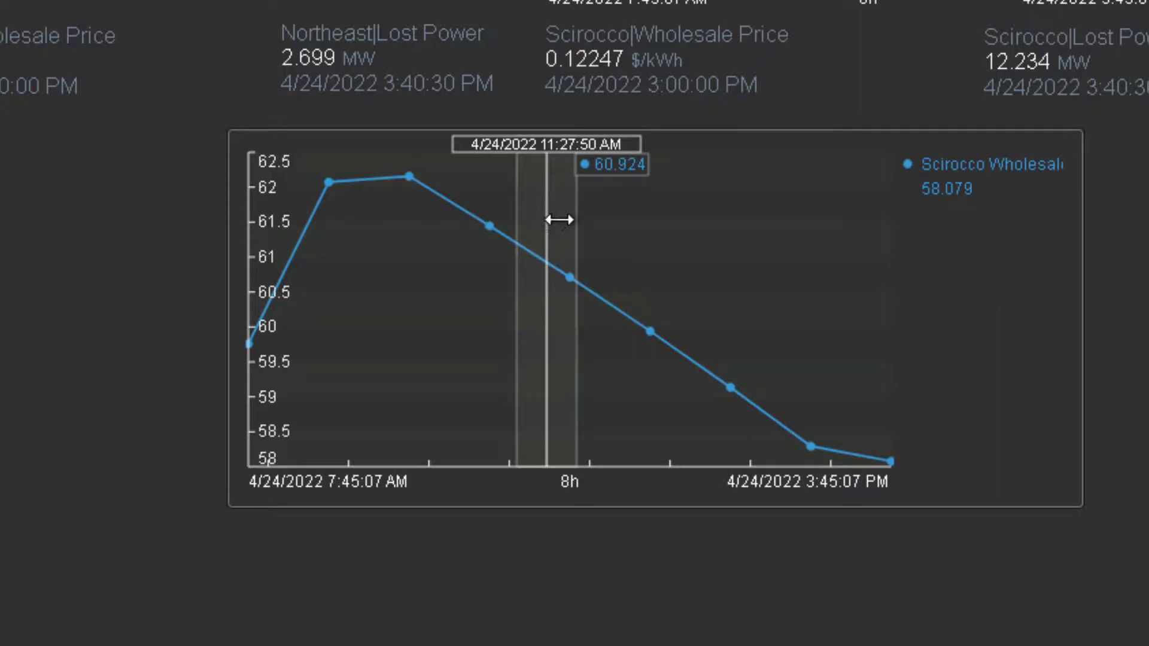
pyautogui.moveTo(553, 225); pyautogui.dragTo(566, 216)
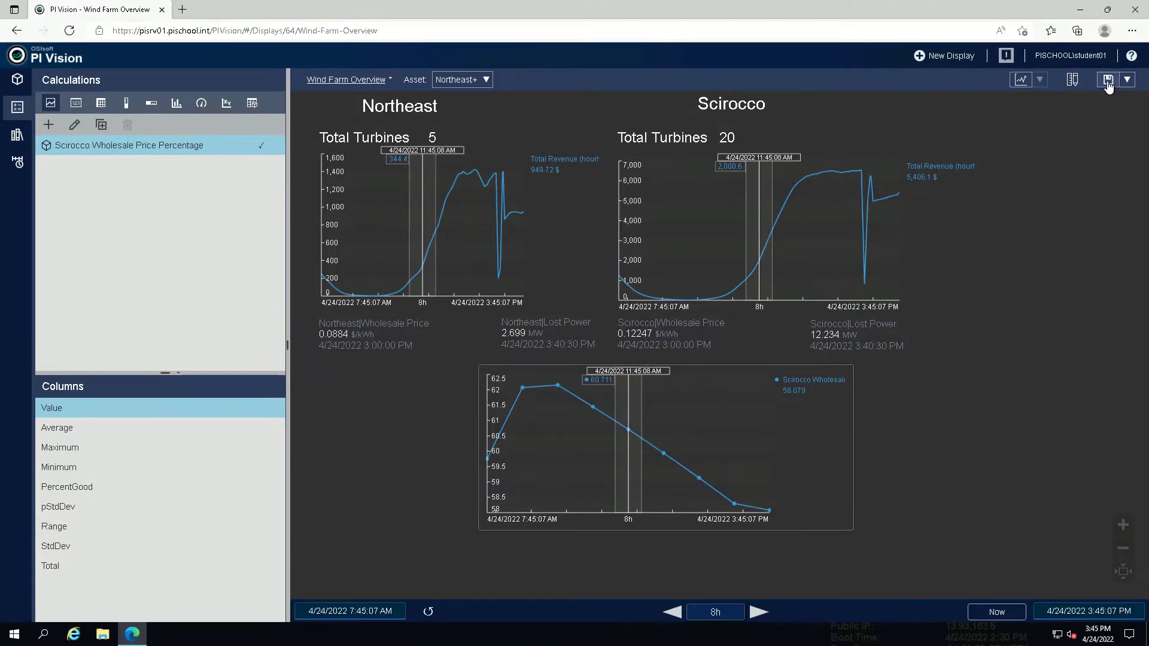
pyautogui.click(1108, 82)
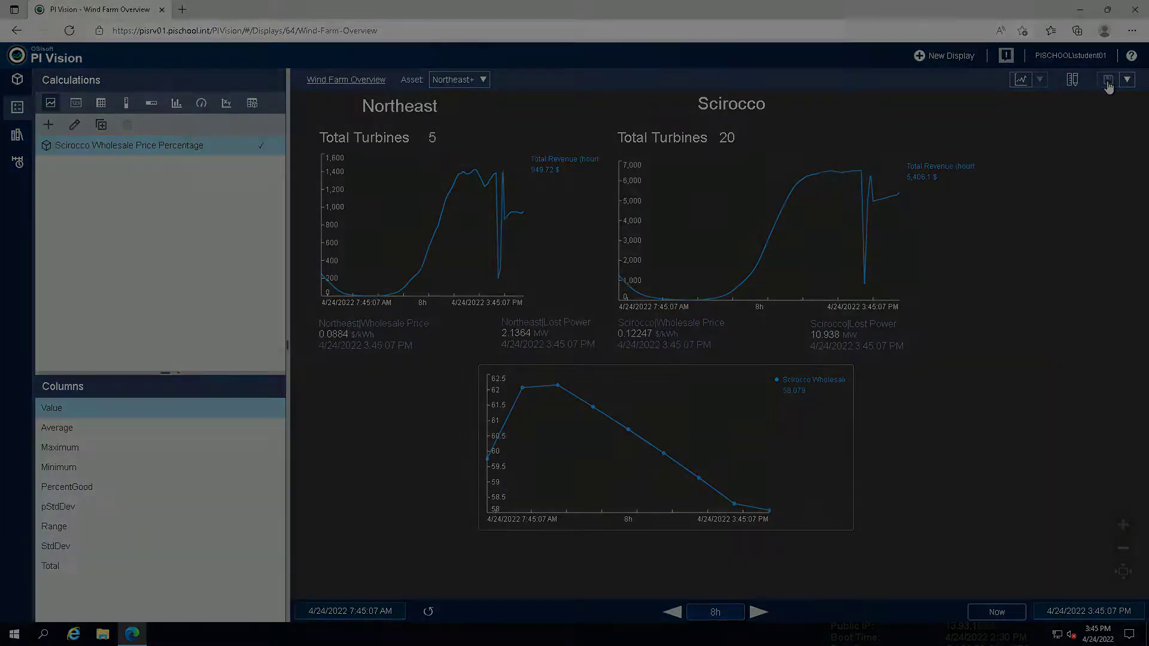